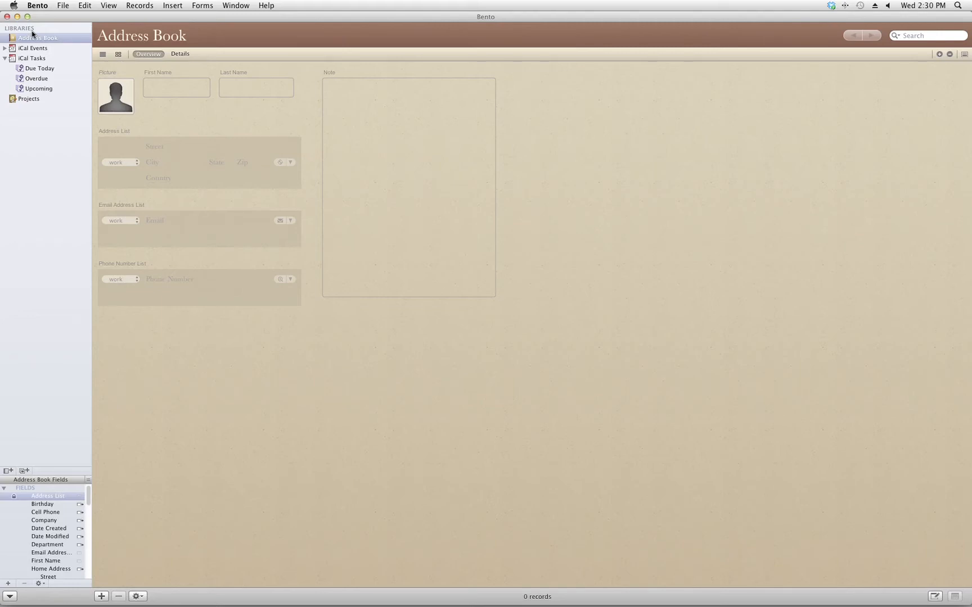
Step: Delete the Projects library
click(12, 100)
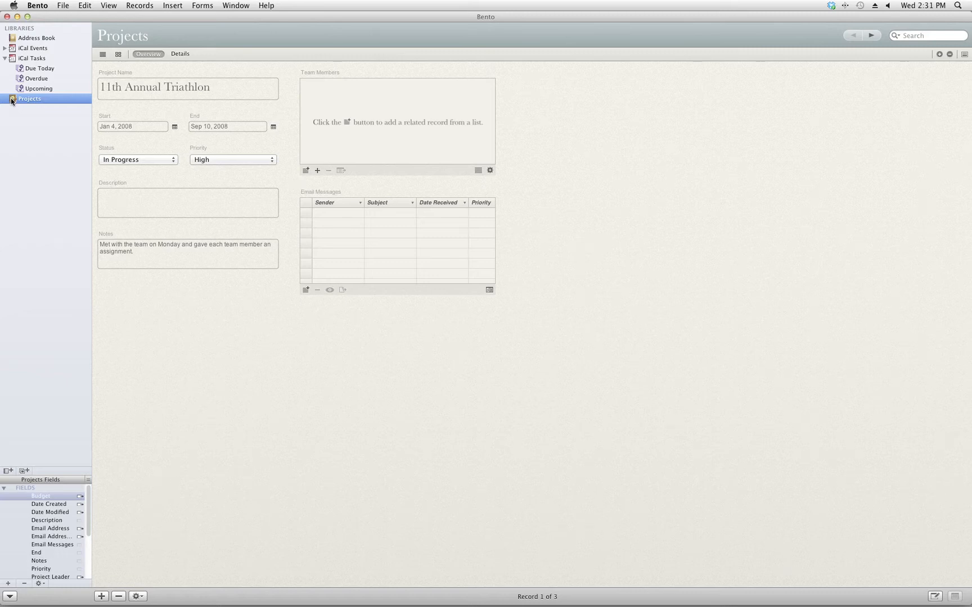
right_click(11, 100)
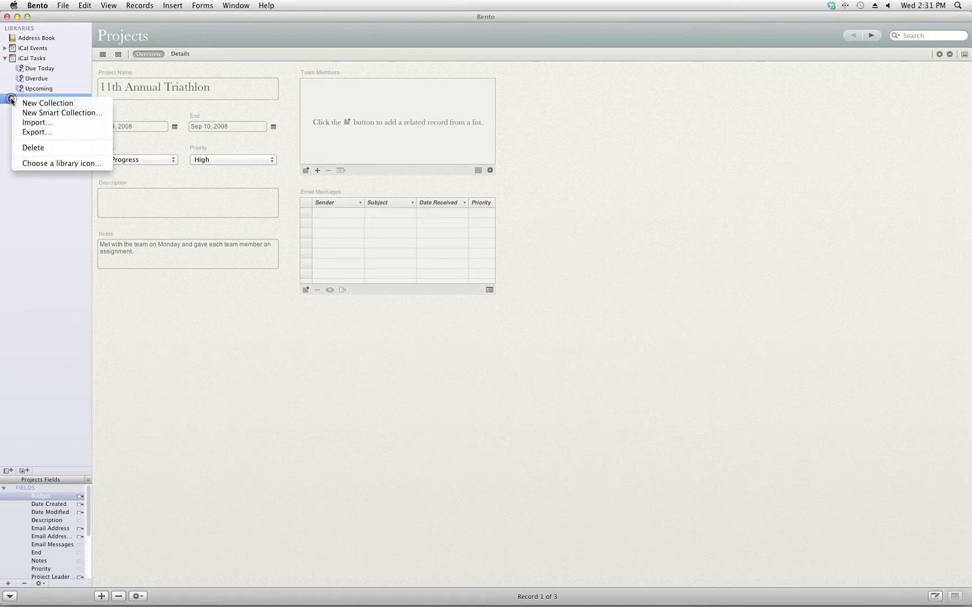
click(38, 147)
key(Return)
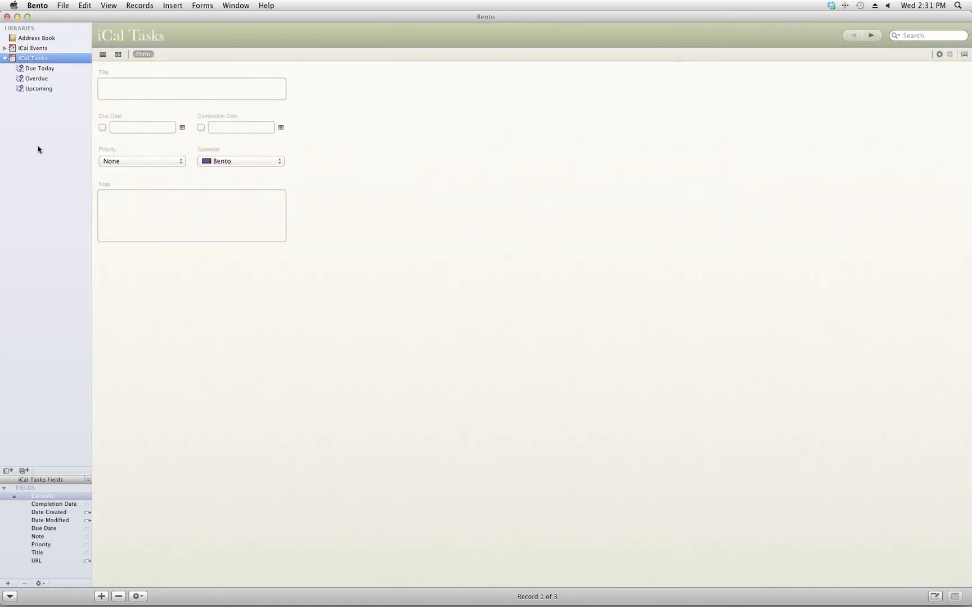
Step: Delete the Today and Upcoming collections from the iCal Events library
click(4, 48)
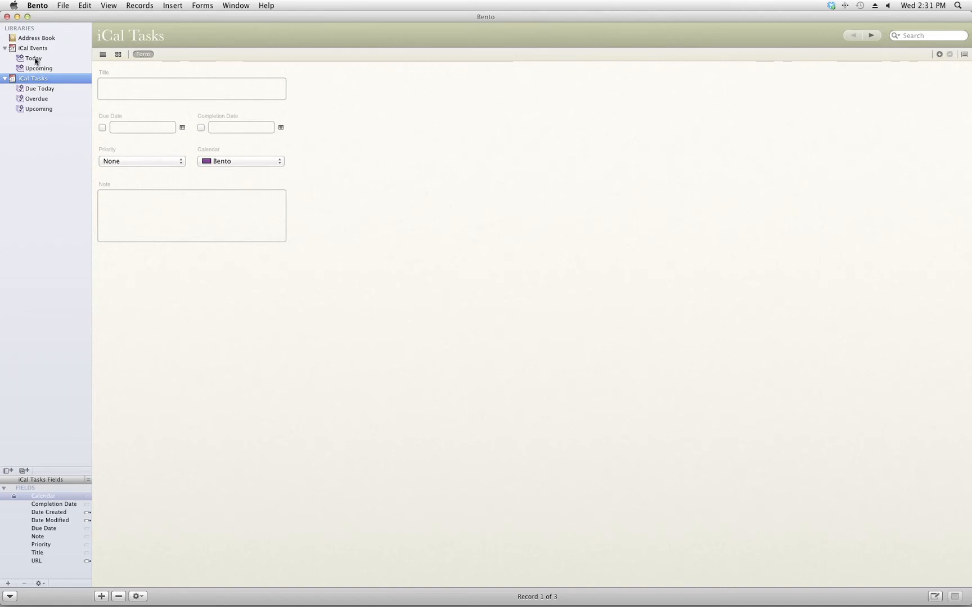
click(35, 59)
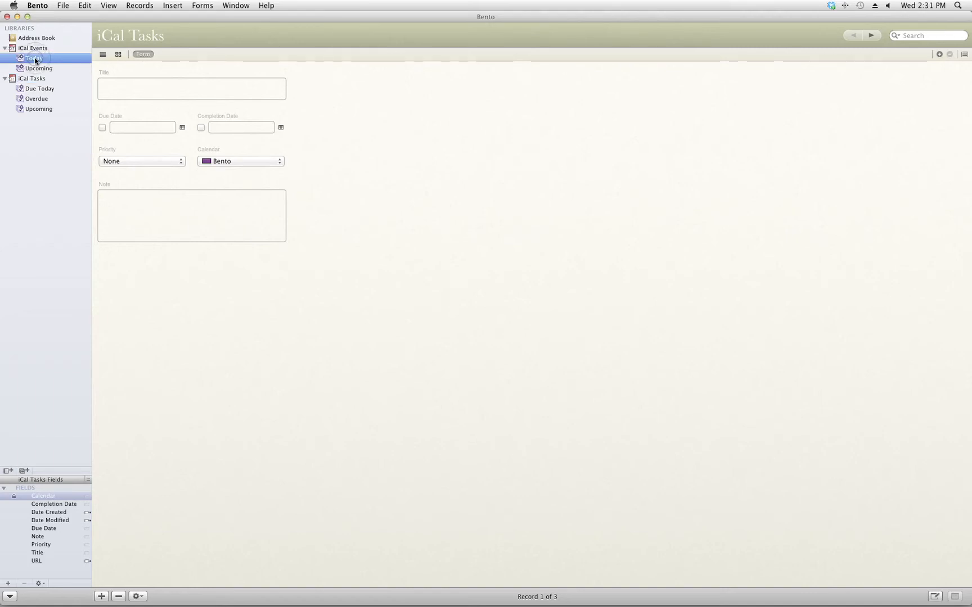
key(BackSpace)
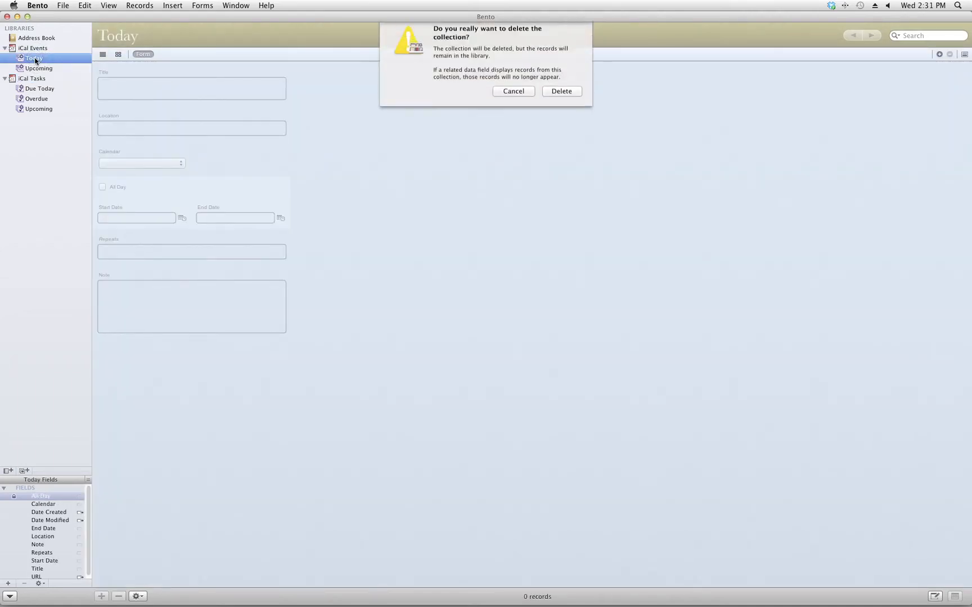
key(Return)
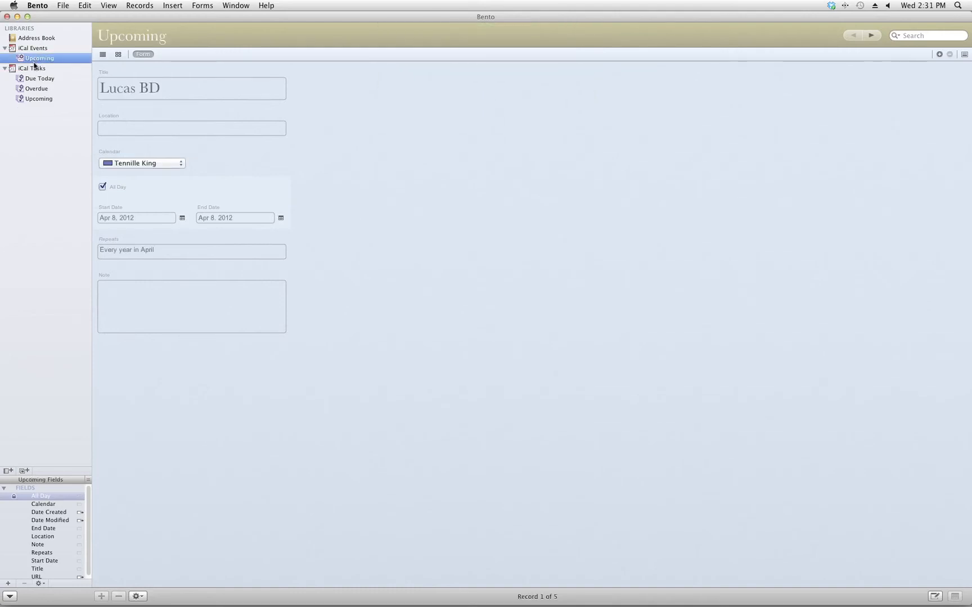
key(BackSpace)
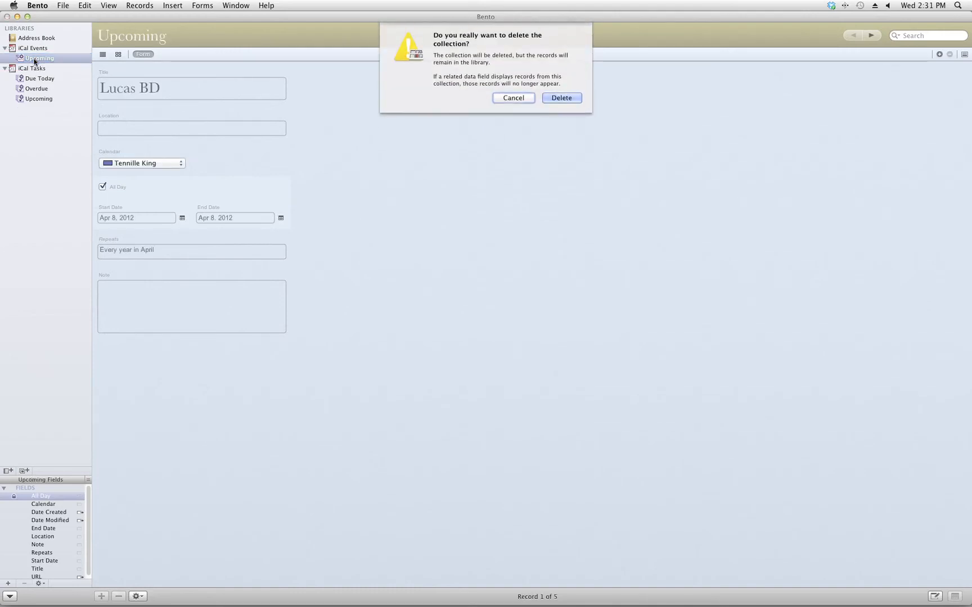
key(Return)
Step: Delete the Due Today, Overdue and Upcoming collections from the iCal Tasks library
click(34, 69)
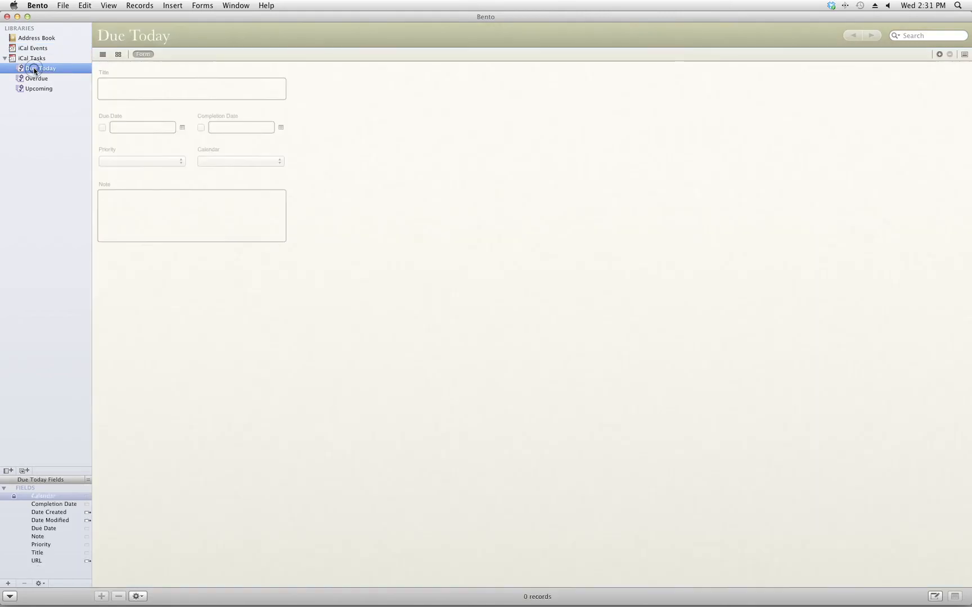
key(BackSpace)
key(Return)
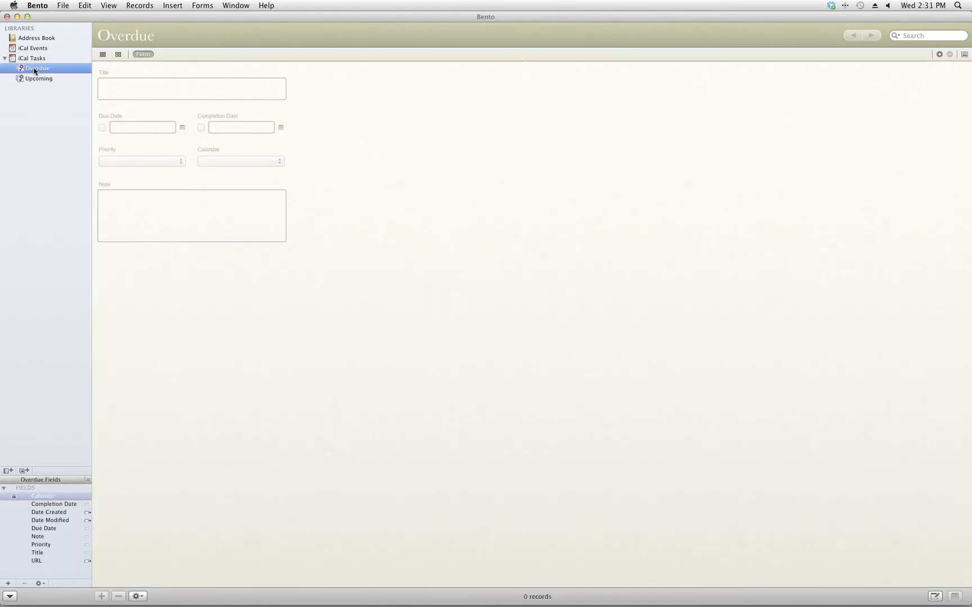
key(BackSpace)
key(Return)
key(BackSpace)
key(Return)
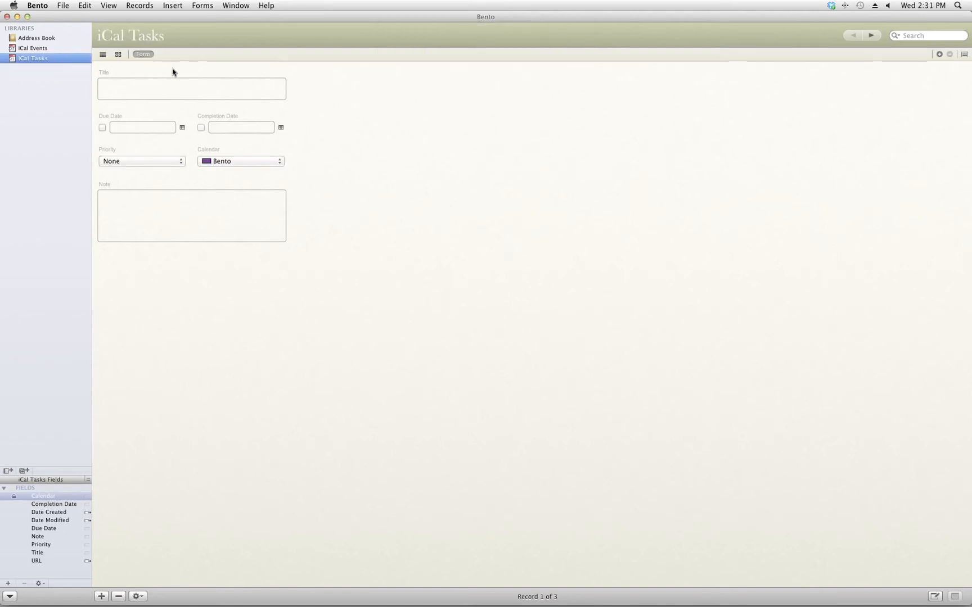
Step: Import the Complete Studio Manager template file from the CSMfB folder
click(35, 47)
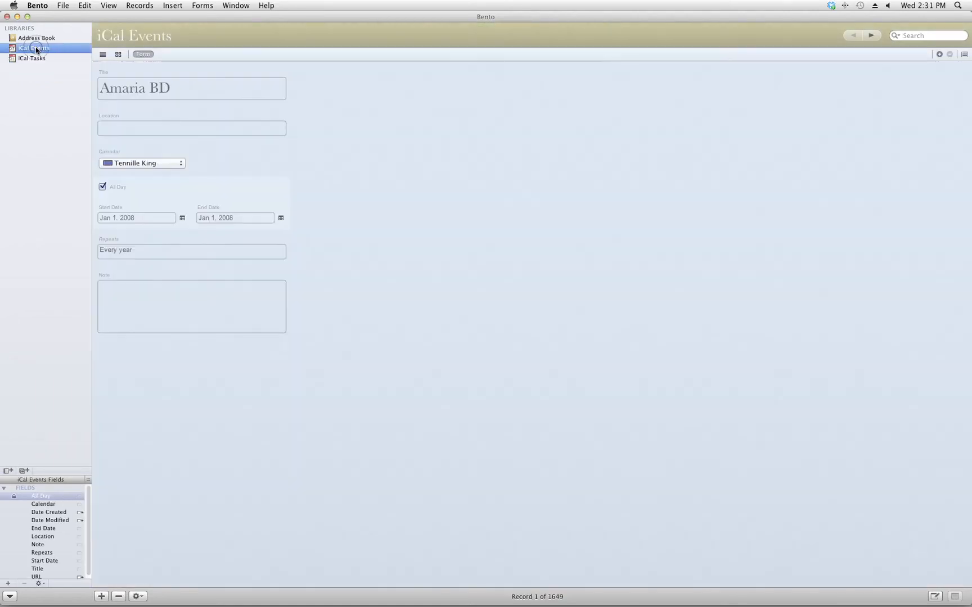
click(33, 39)
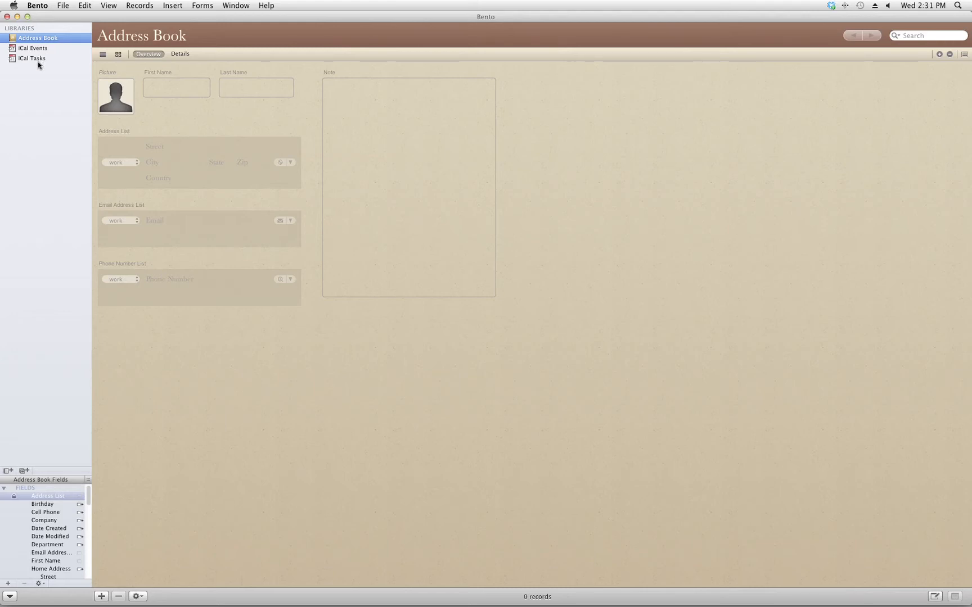
click(60, 6)
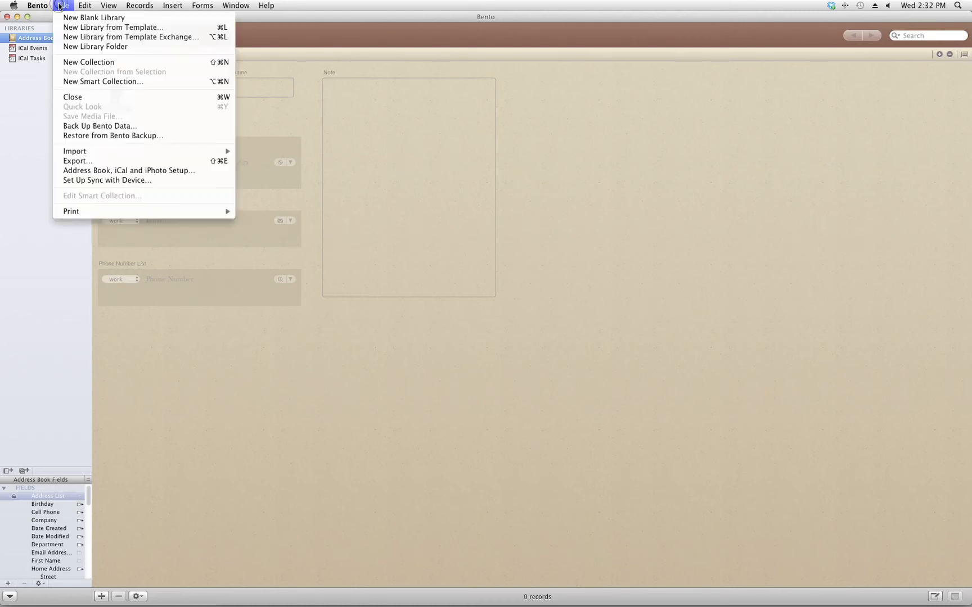
mouse_move(160, 151)
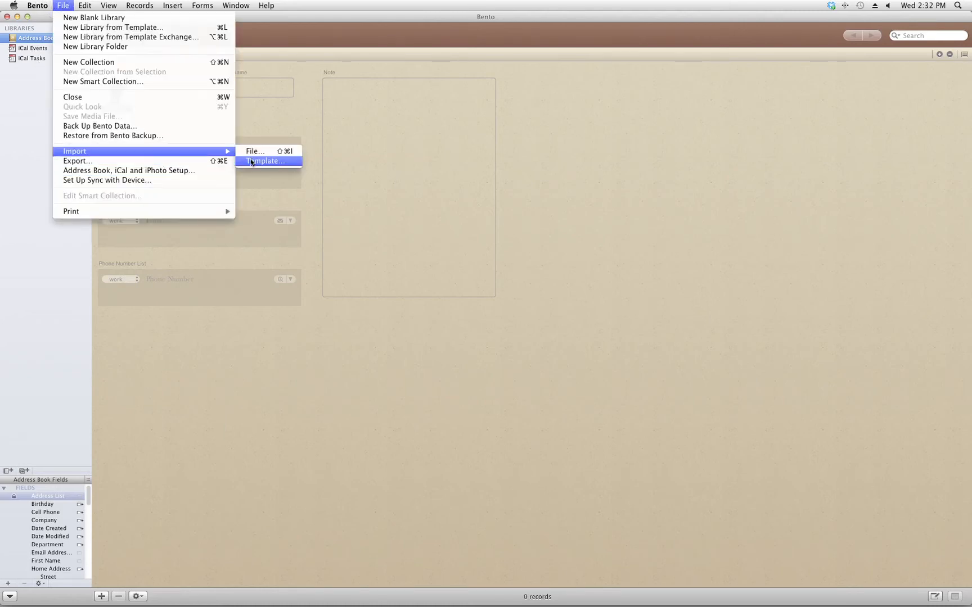
click(251, 161)
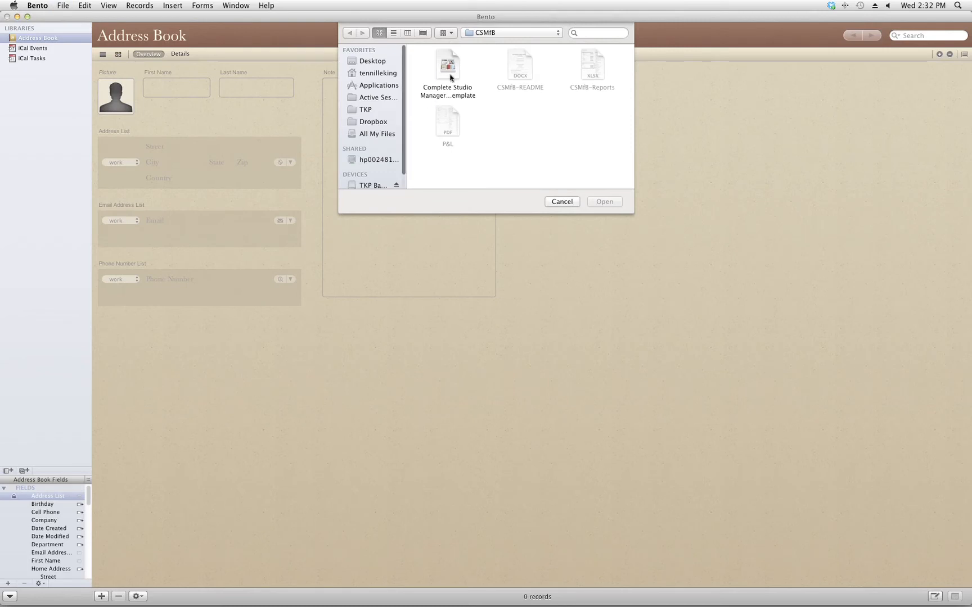
click(449, 66)
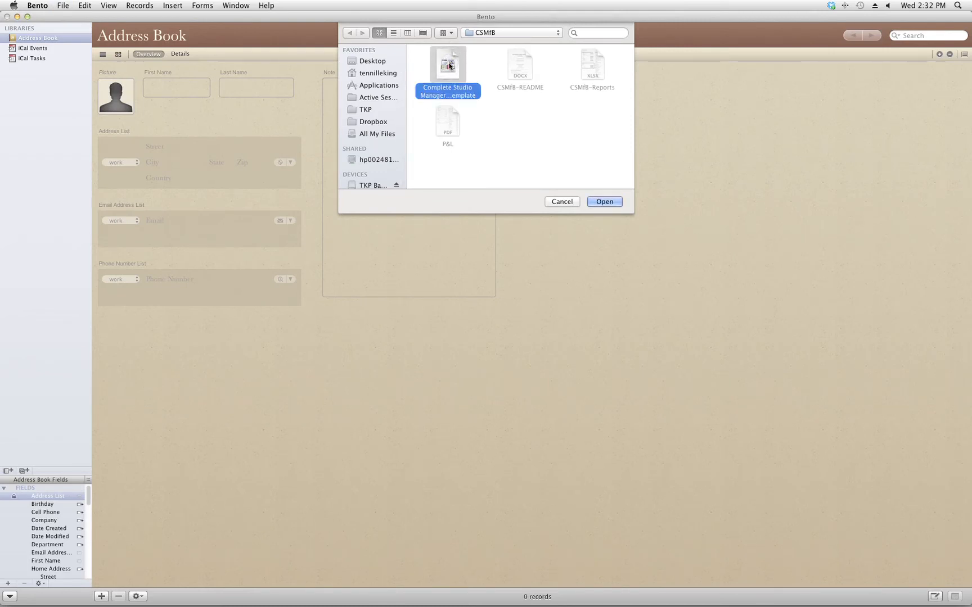
double_click(449, 65)
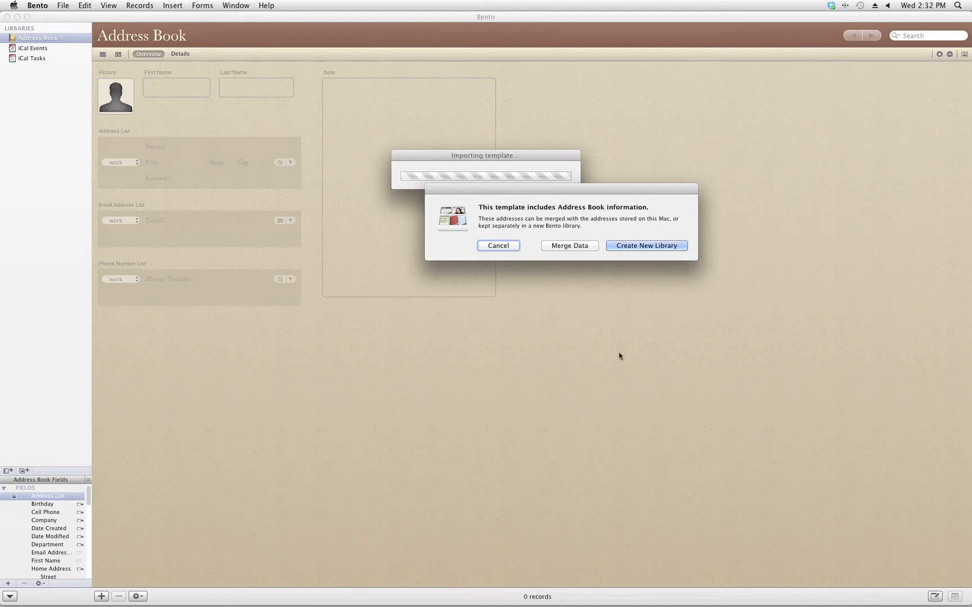
Step: Merge the template's Address Book information, iCal events and iCal tasks with the data stored on this Mac
click(561, 248)
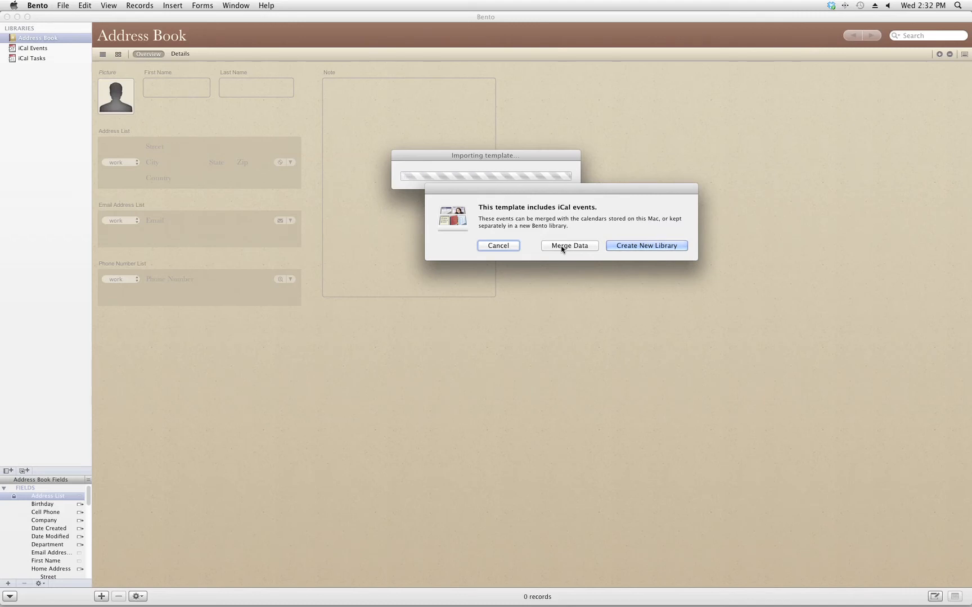
click(561, 248)
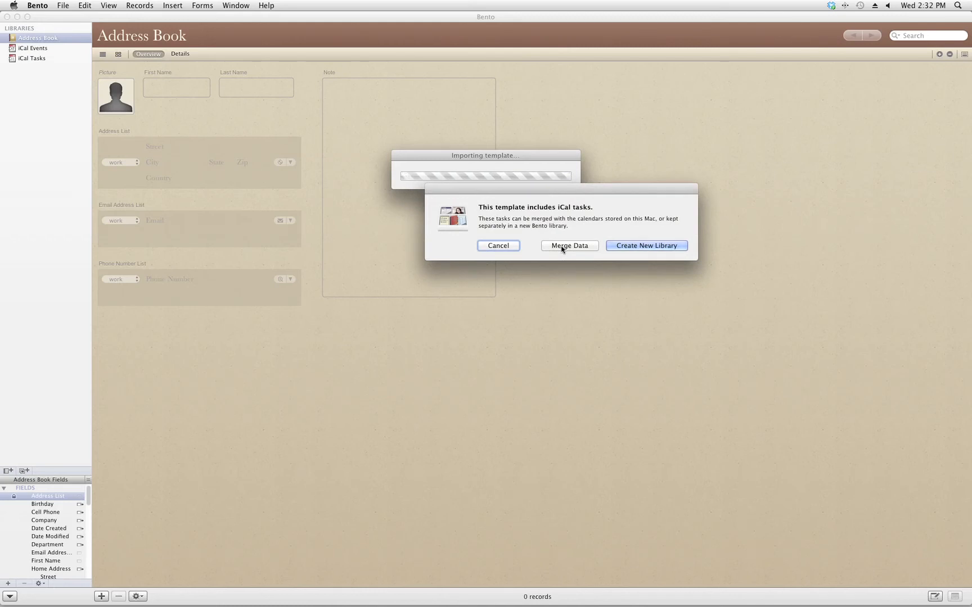
click(561, 247)
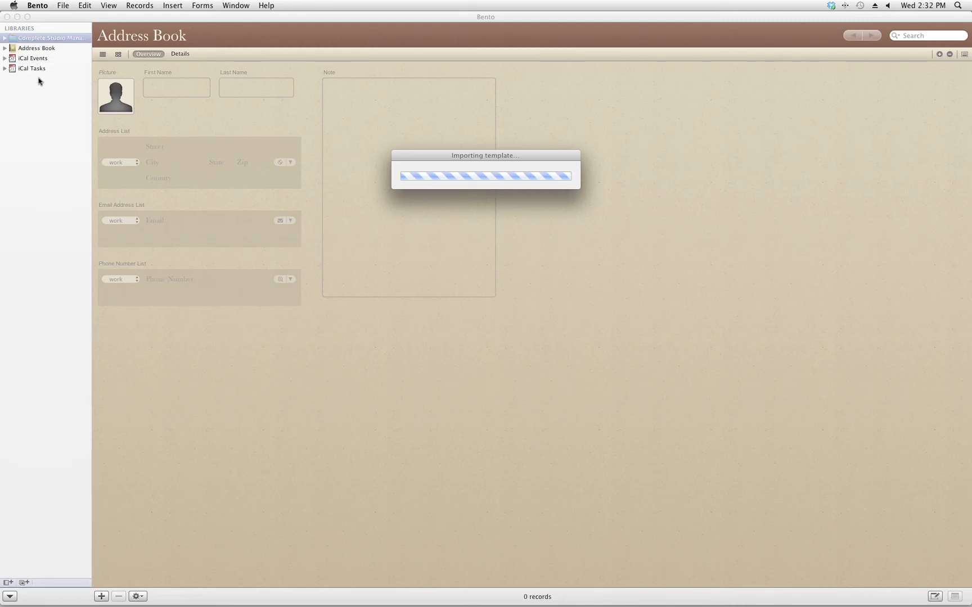
Step: Move the Complete Studio Manager for Bento folder below iCal Tasks in the library list
click(5, 42)
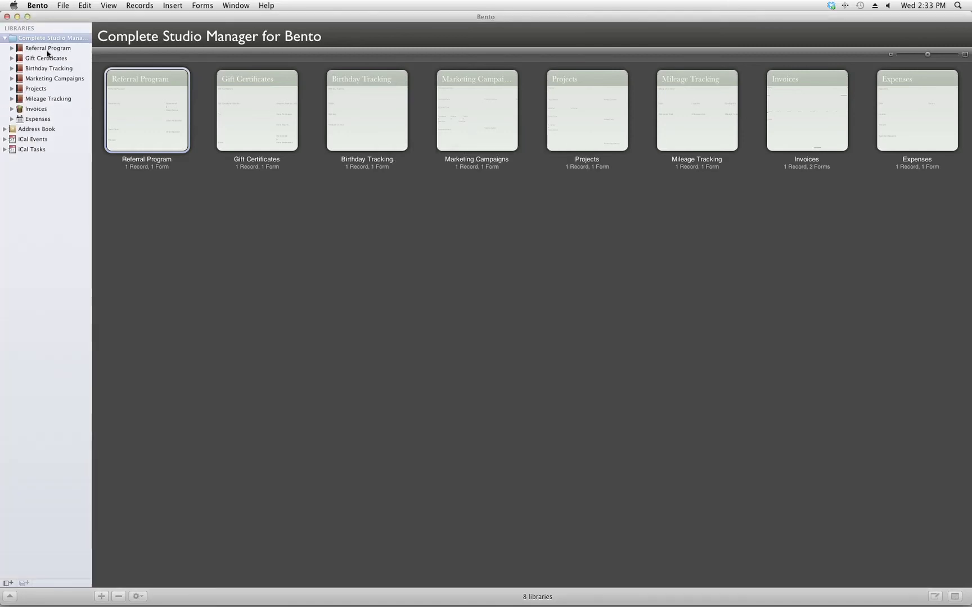
click(5, 38)
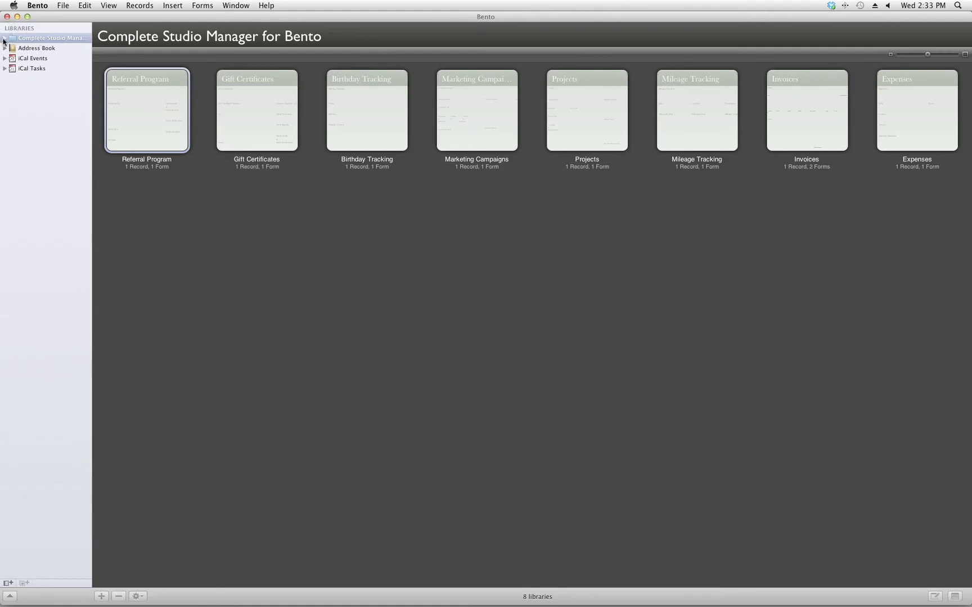
click(14, 37)
drag(14, 43, 14, 81)
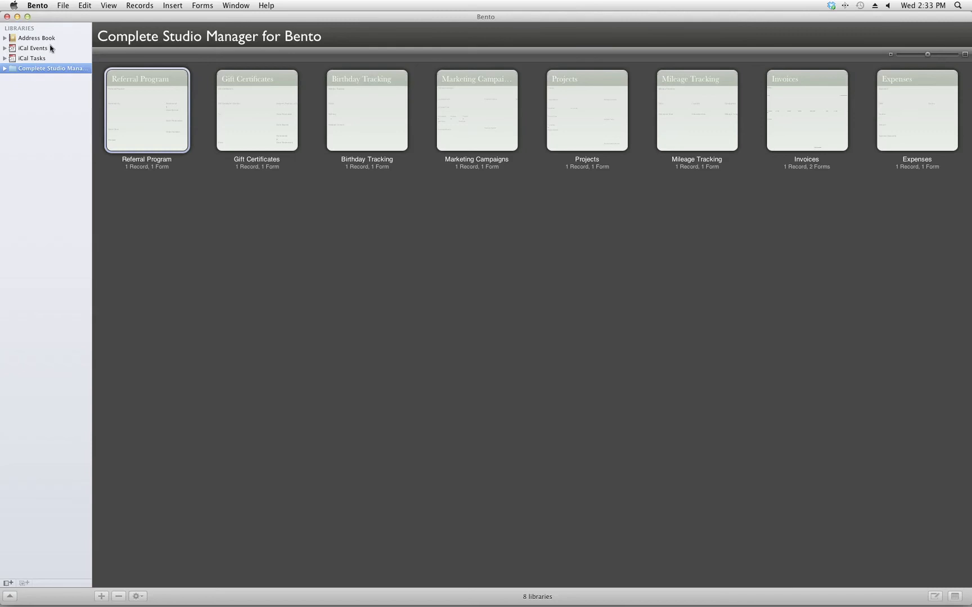
Step: Expand the Complete Studio Manager folder and examine the collections inside Referral Program and Gift Certificates
click(5, 69)
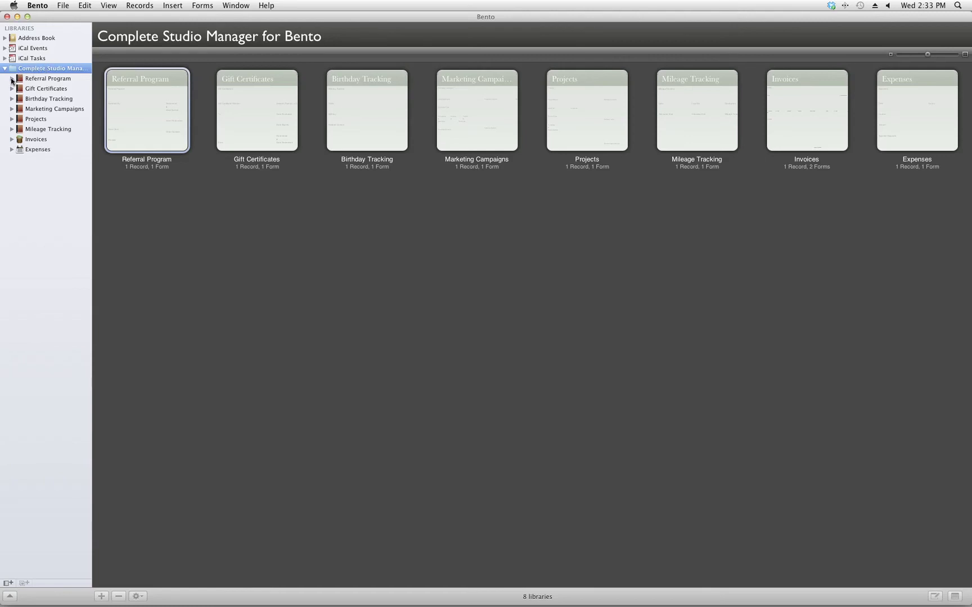
click(11, 79)
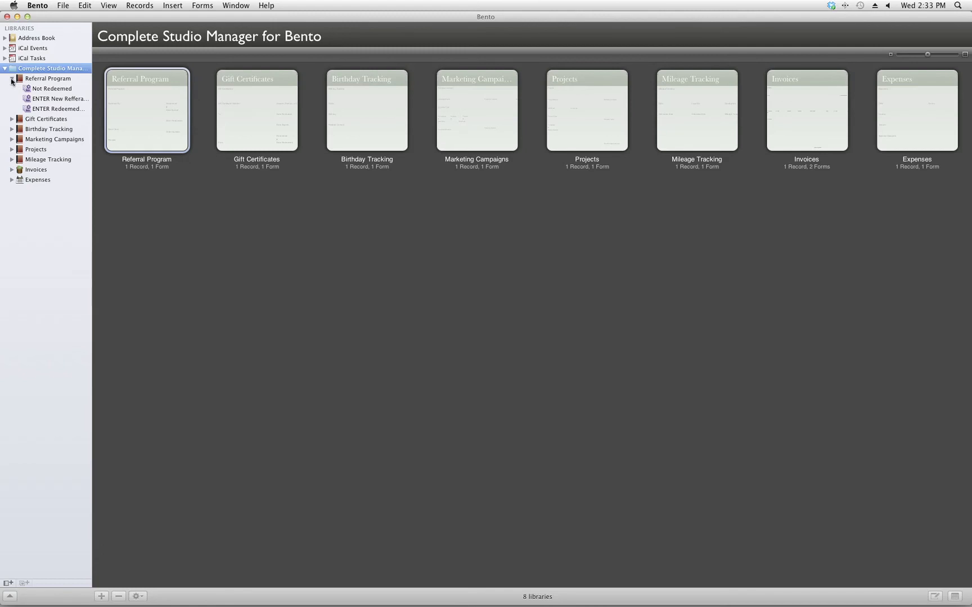
click(12, 78)
click(12, 89)
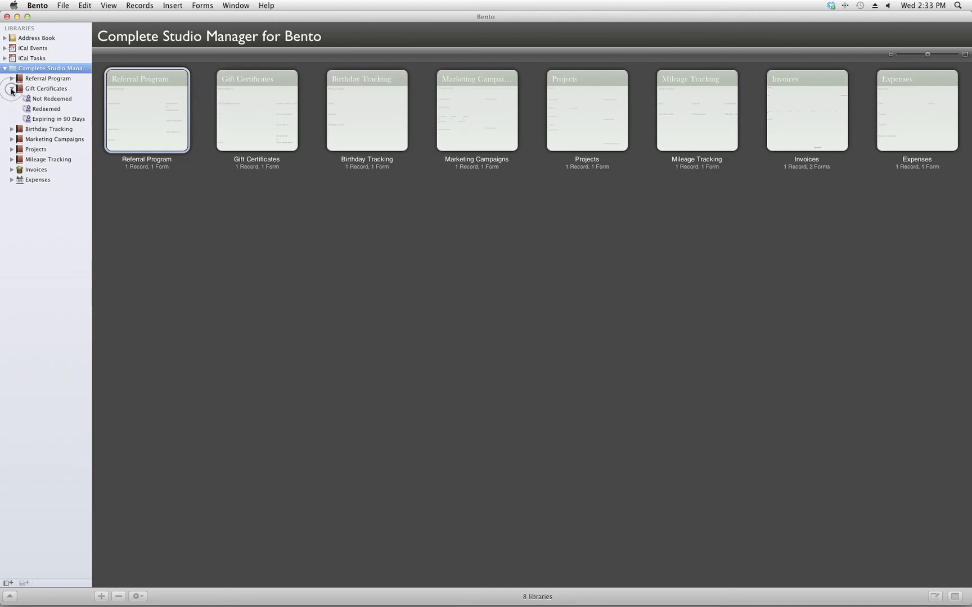
click(12, 89)
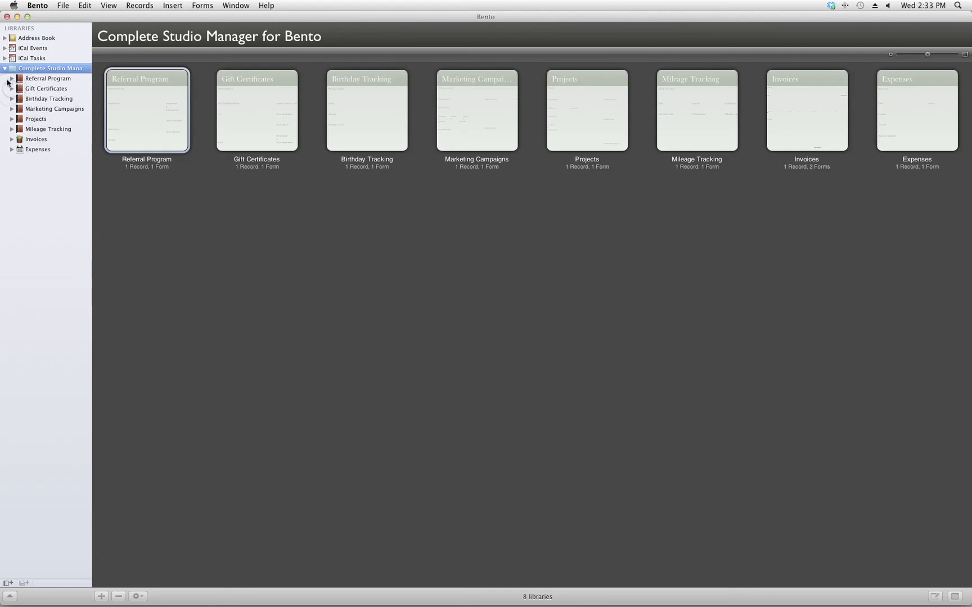
Step: Look through the Address Book's Contact Information, Client Details, Client History and Notes forms
click(14, 39)
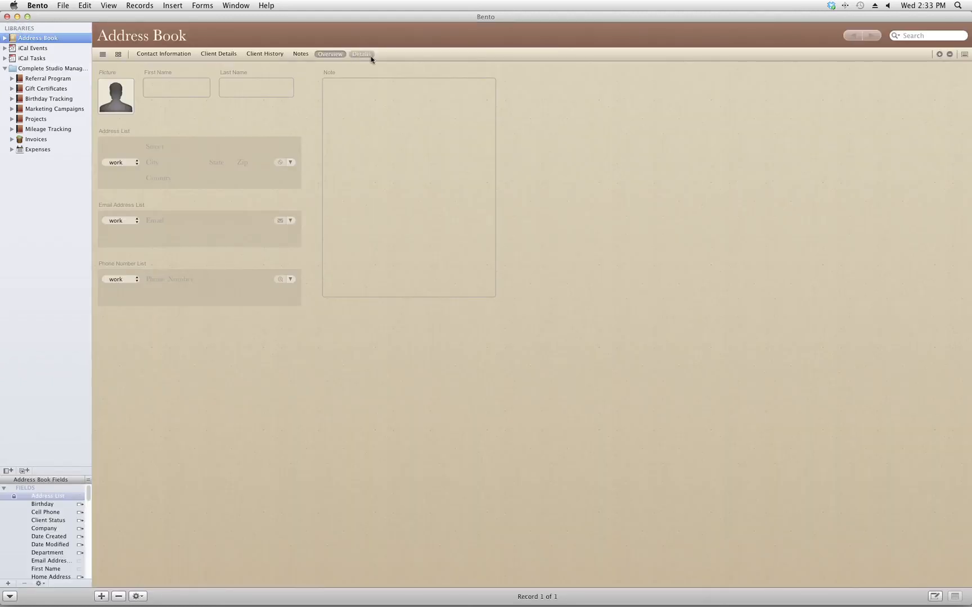
click(173, 55)
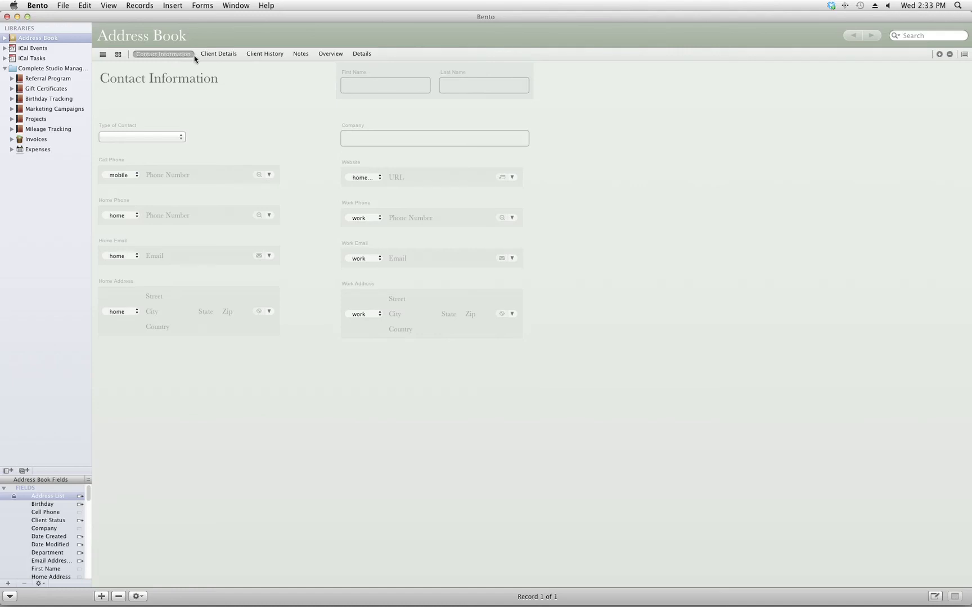
click(218, 54)
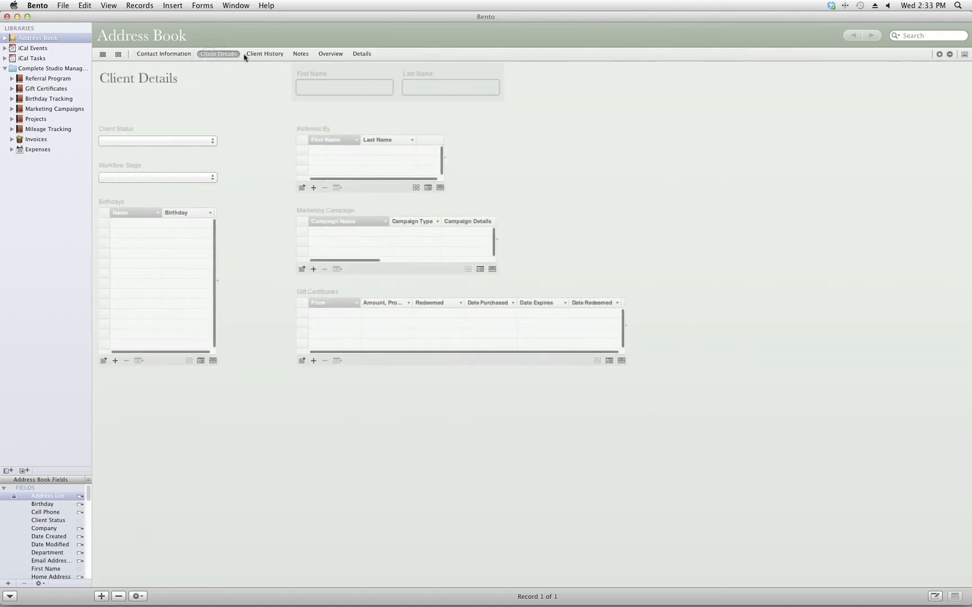
click(273, 56)
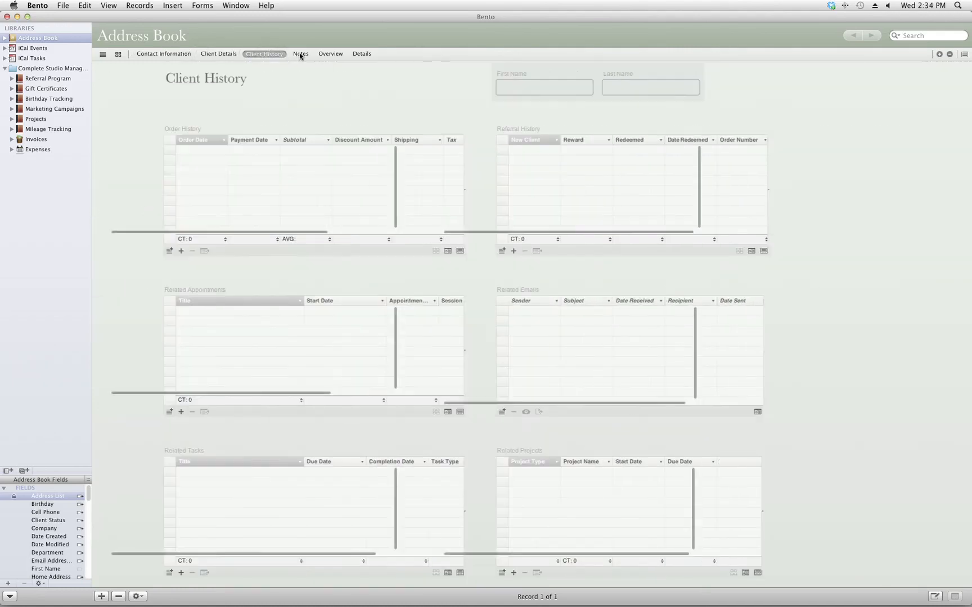
click(300, 54)
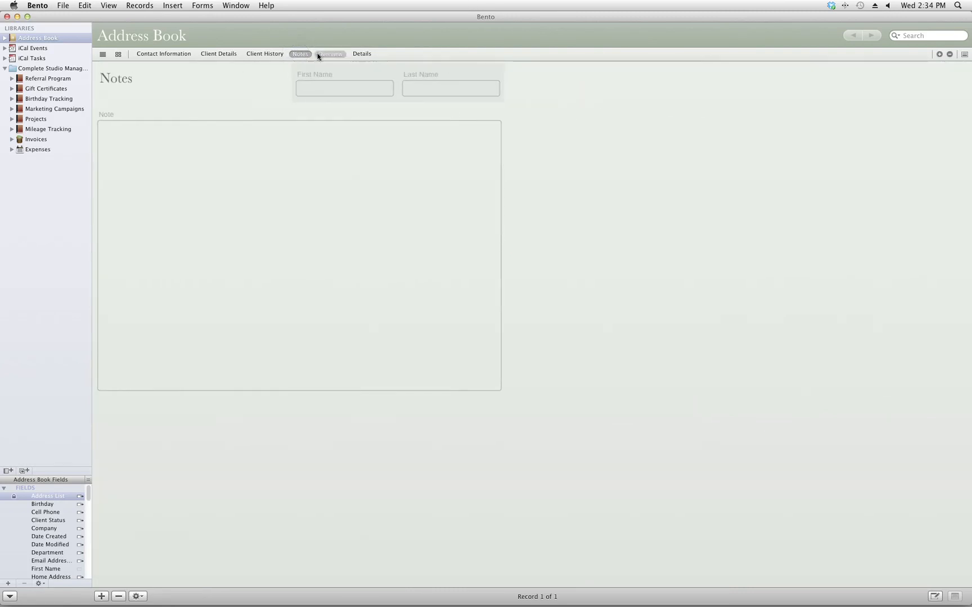
Step: Delete the Overview form from the Address Book library
click(318, 55)
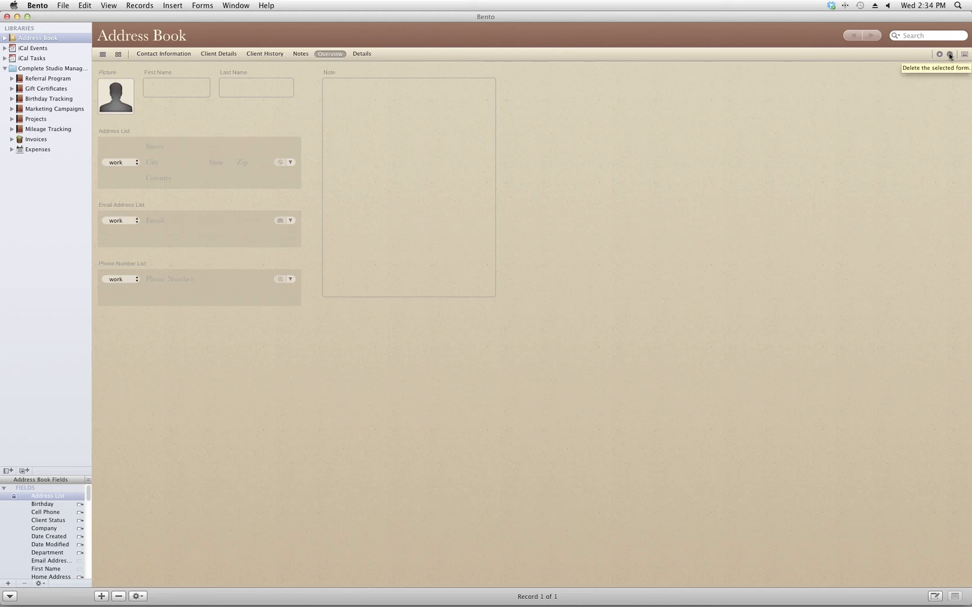
click(949, 54)
key(Return)
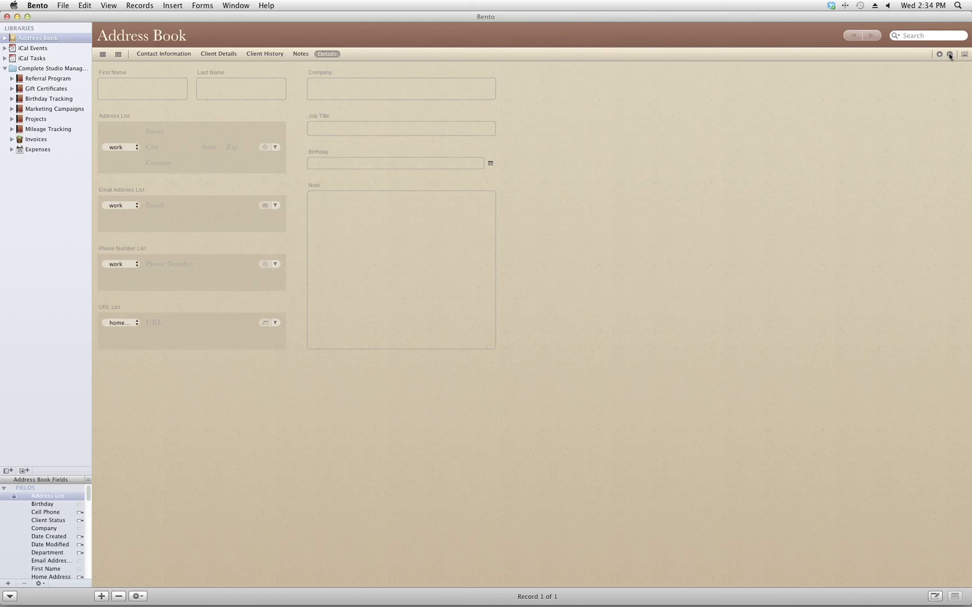
Step: Delete the Details form from the Address Book library and return to its Contact Information form
click(950, 55)
key(Return)
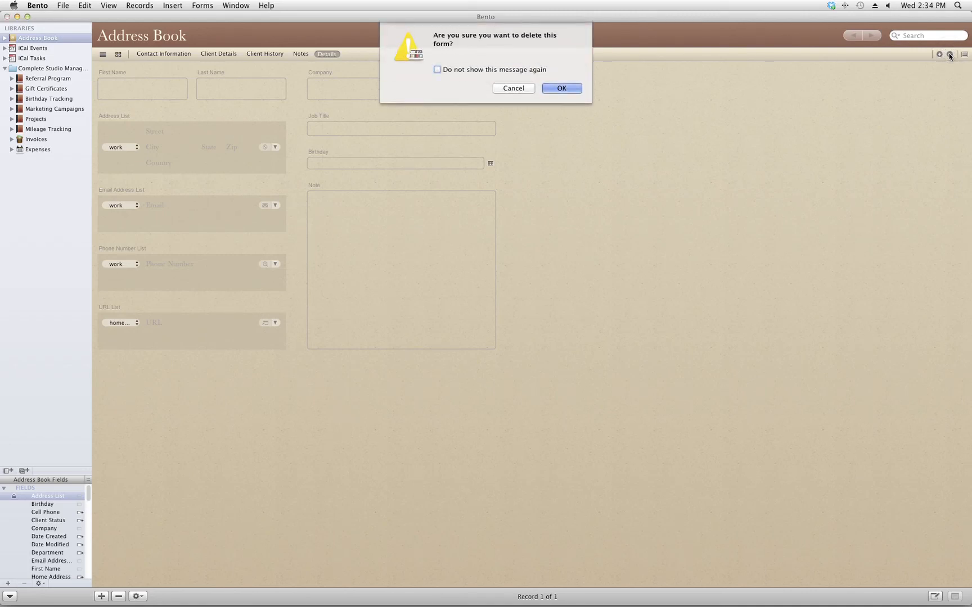
key(Escape)
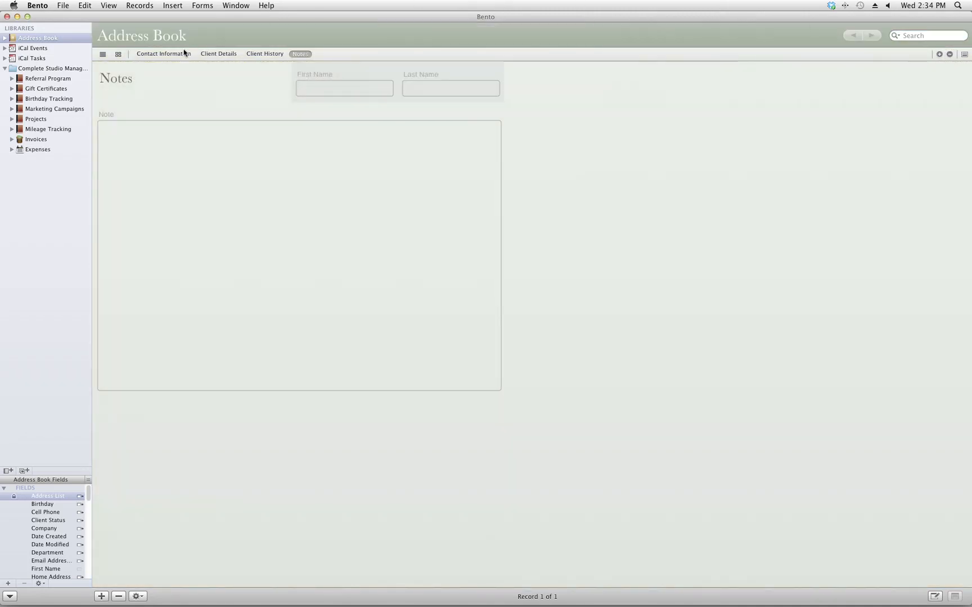
click(169, 54)
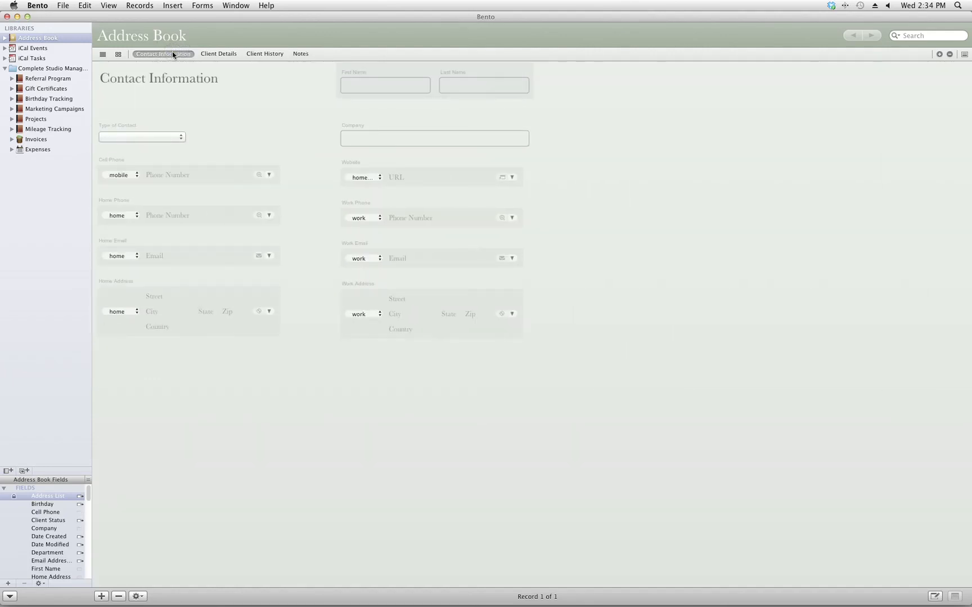
Step: Delete the default form named Form from the iCal Events library, keeping the Appointments form
click(31, 50)
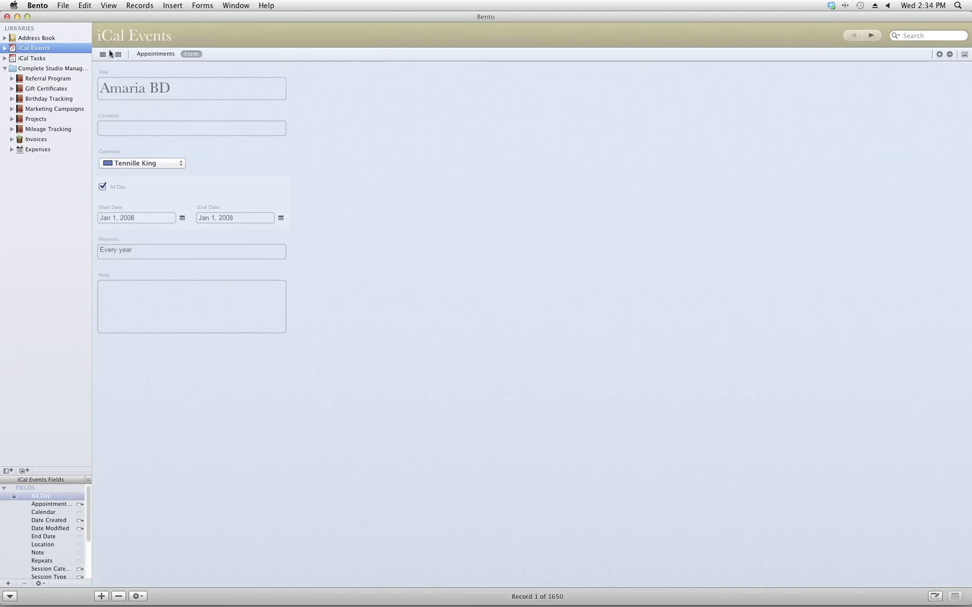
click(167, 54)
click(162, 54)
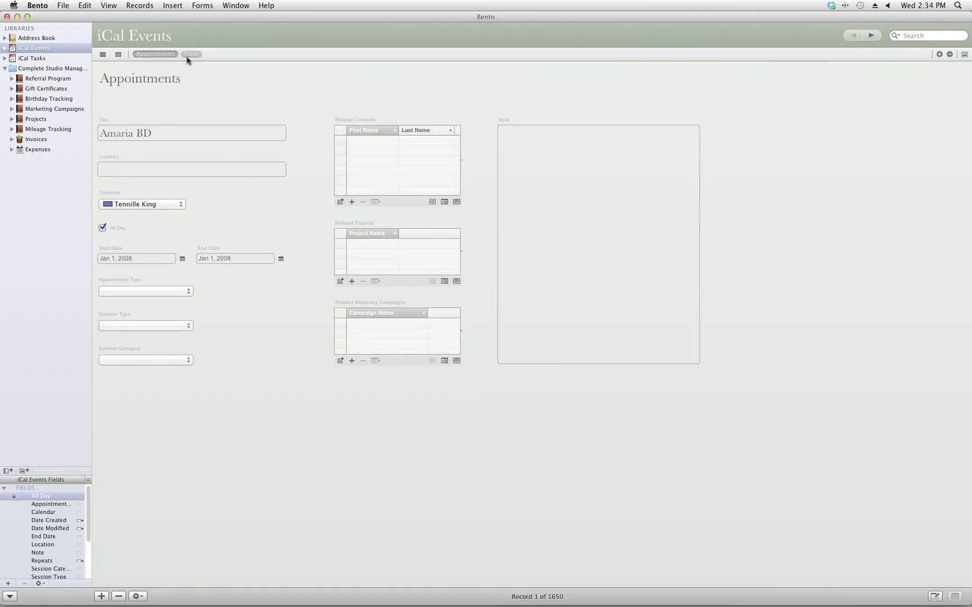
click(187, 58)
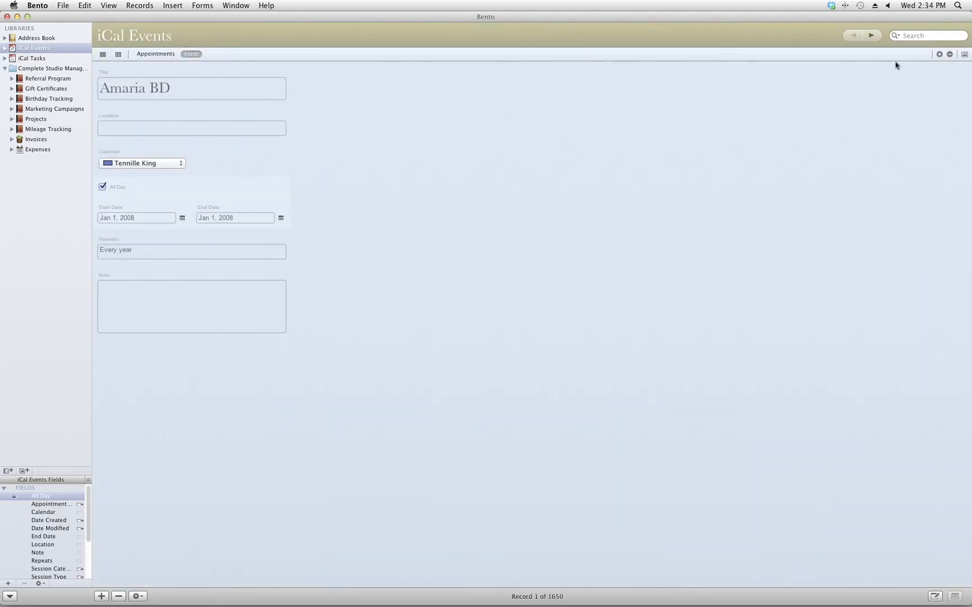
click(951, 56)
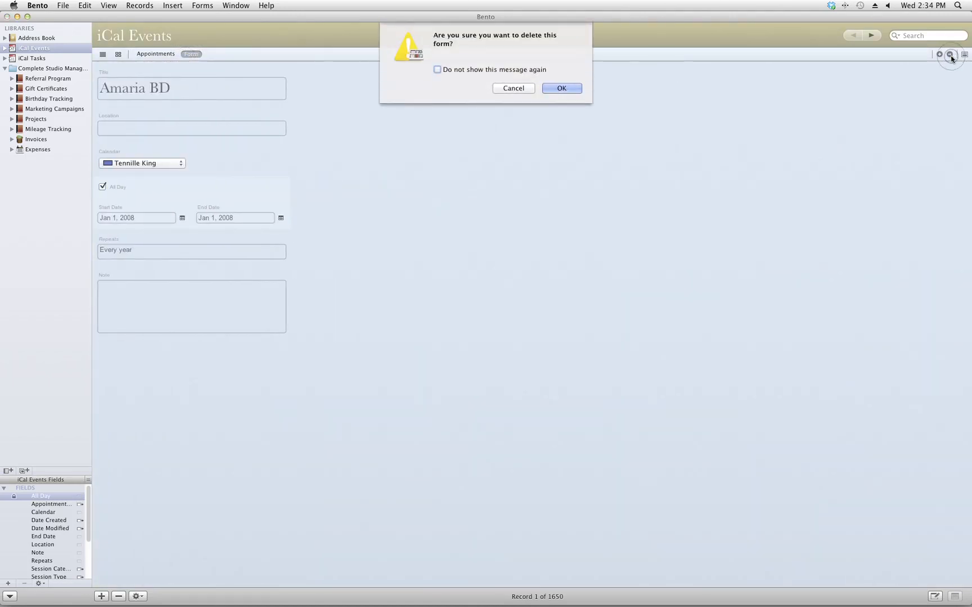
key(Return)
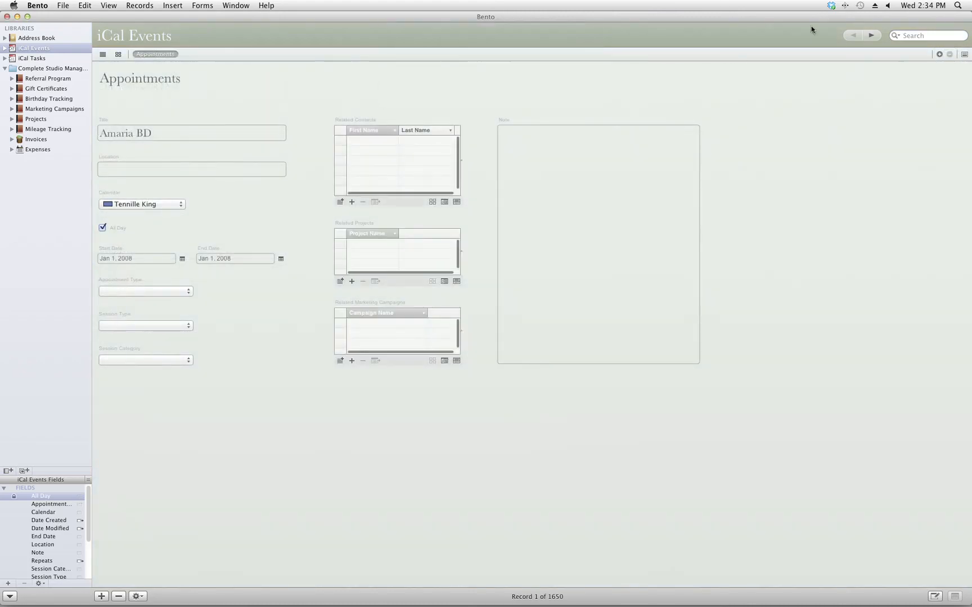
Step: Delete the default form named Form from the iCal Tasks library, keeping the Tasks form, and return to the Address Book library
click(36, 57)
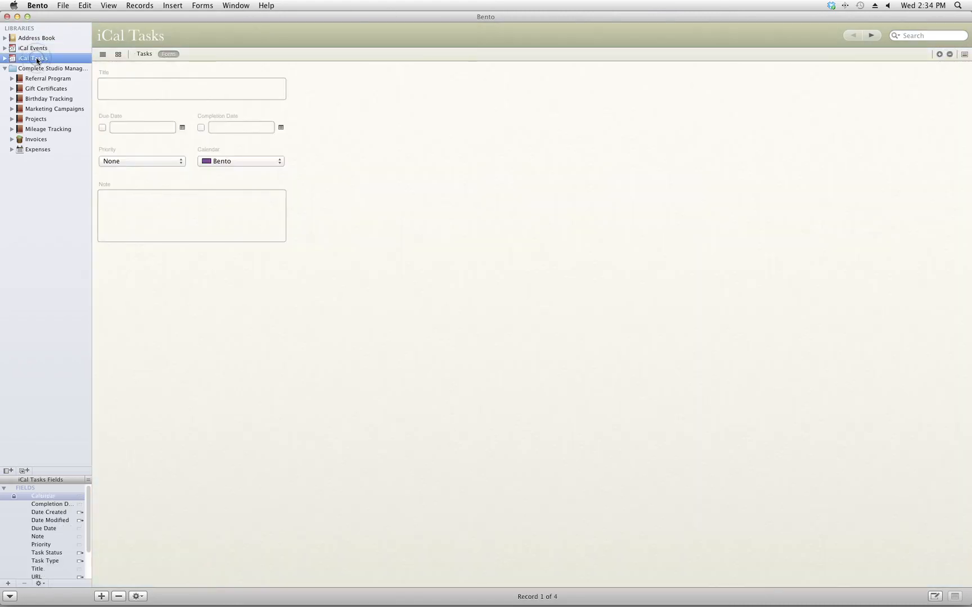
click(141, 54)
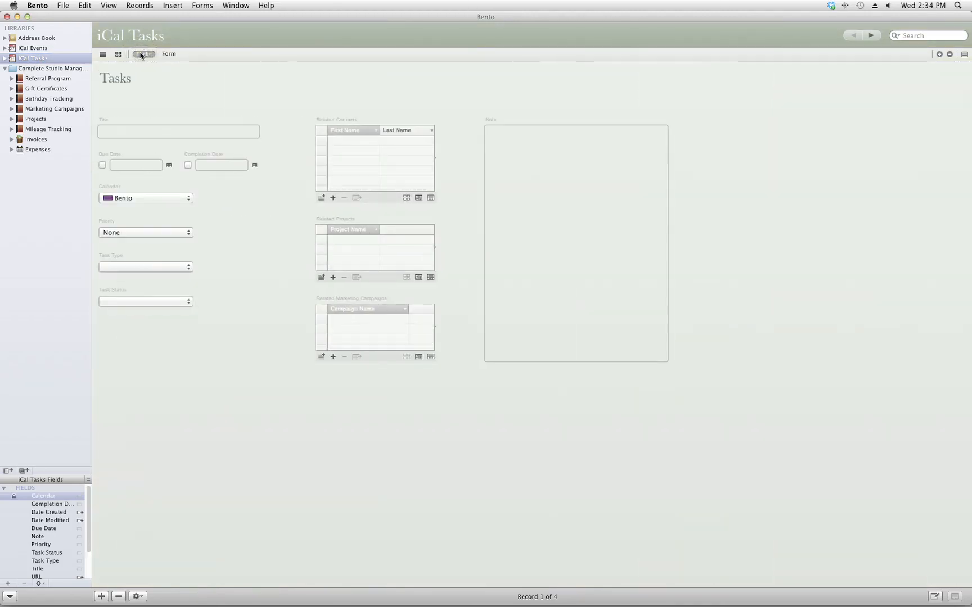
click(172, 53)
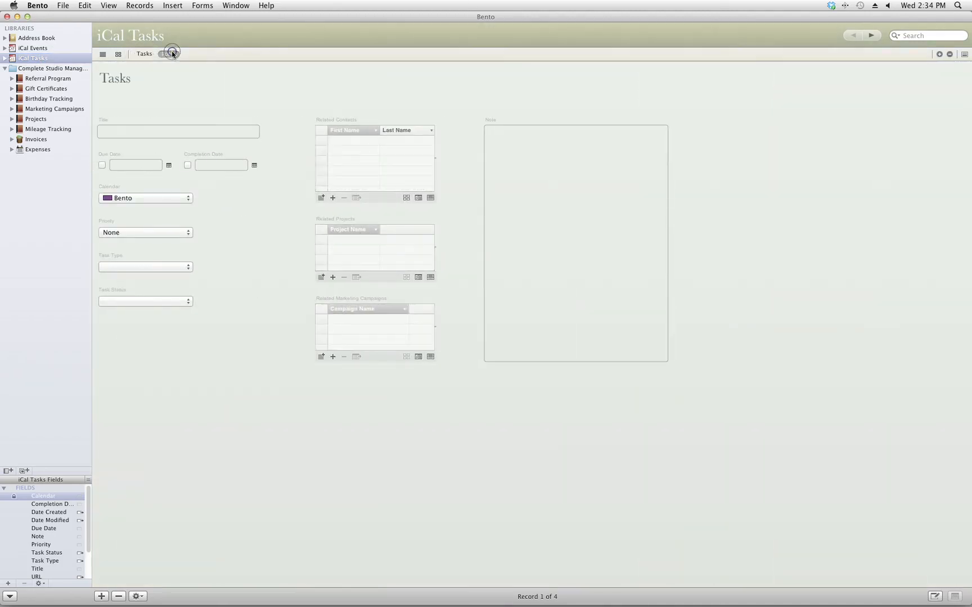
click(950, 55)
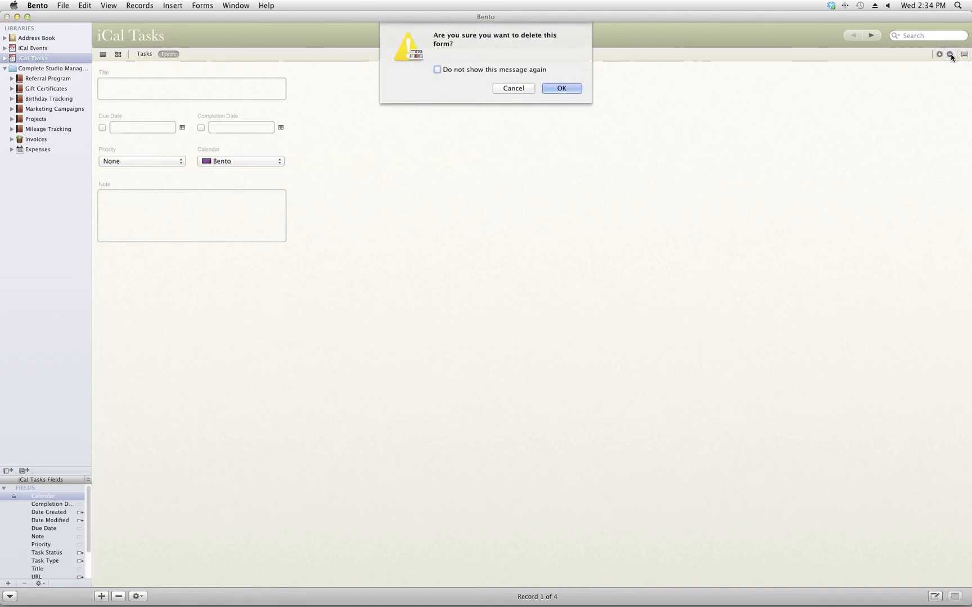
key(Return)
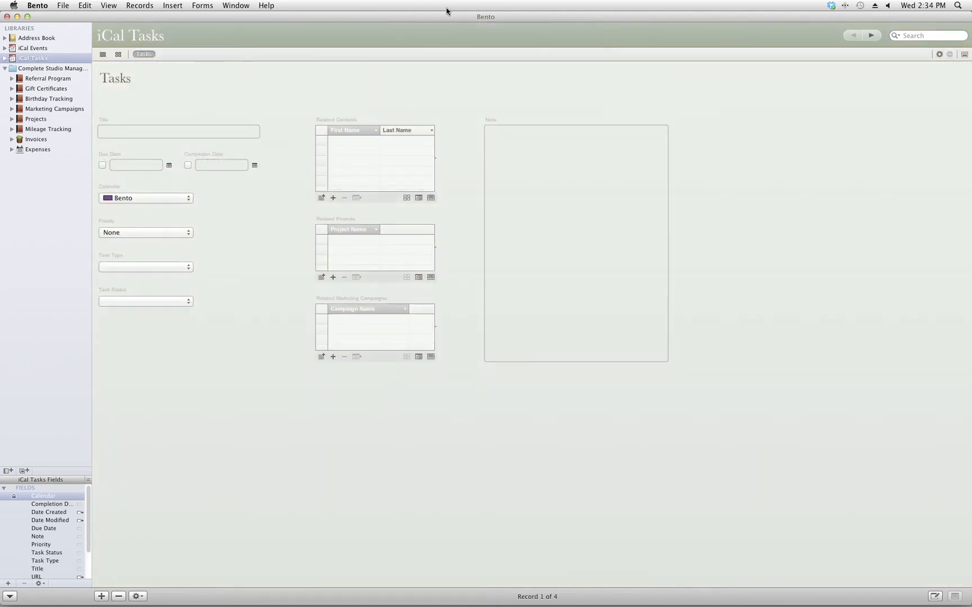
click(34, 38)
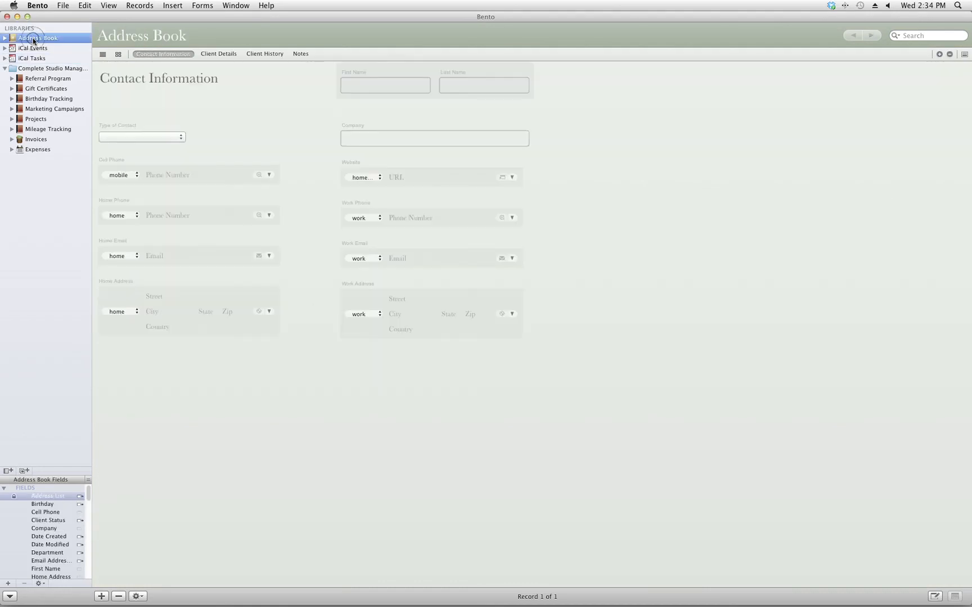